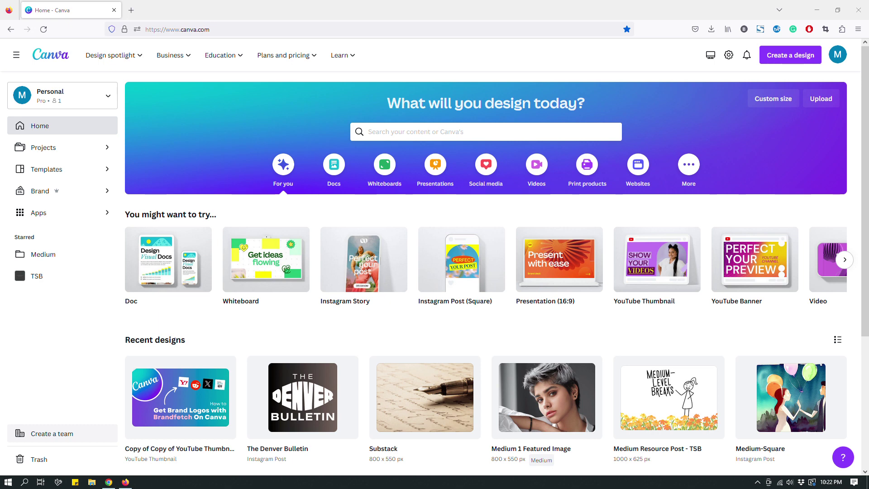
Step: Create a new blank Presentation design by searching 'presentation' among design types
{"action": "left_click", "coordinate": [790, 55]}
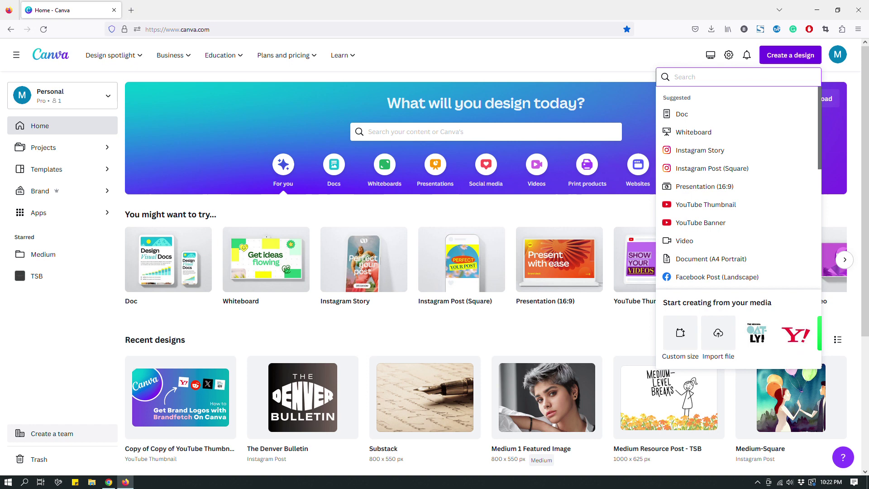
{"action": "type", "text": "pres"}
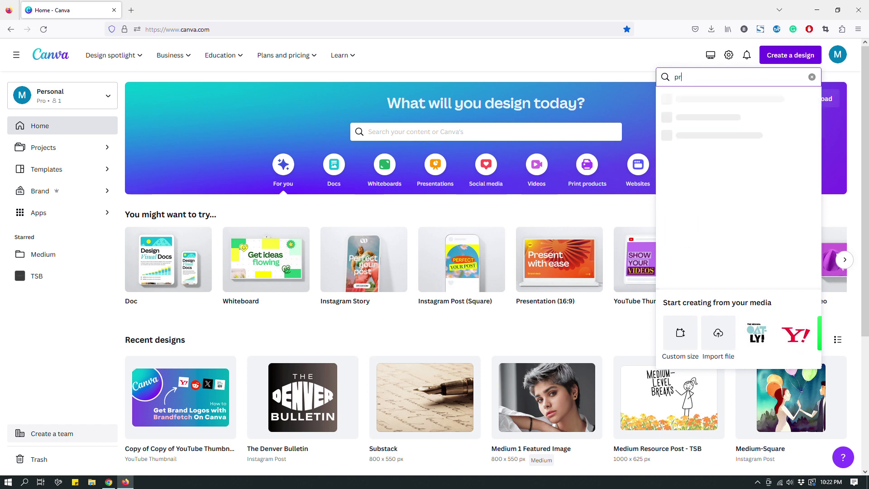
{"action": "type", "text": "enta"}
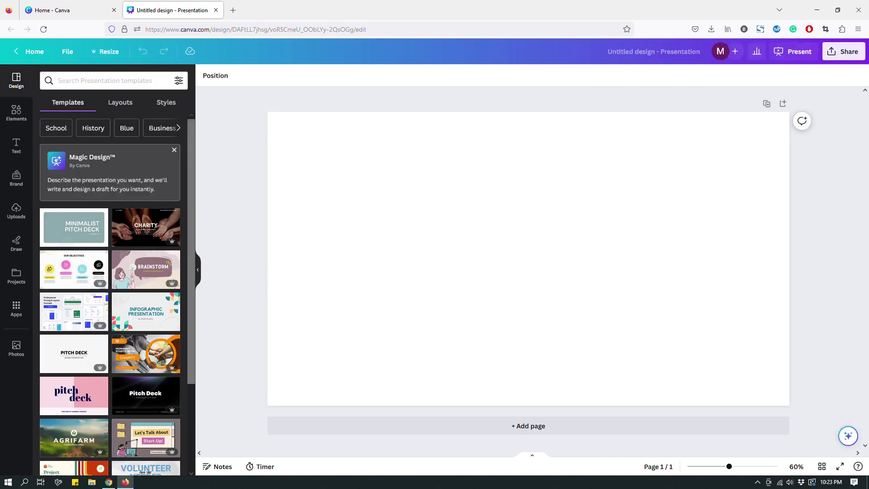
{"action": "left_click", "coordinate": [352, 269]}
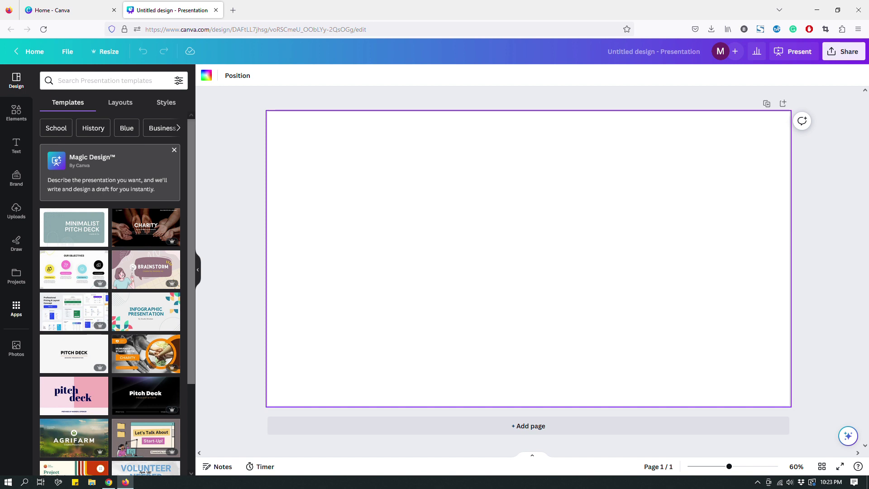
Step: Search the Apps panel for 'brandfetch' and launch the Brandfetch app
{"action": "left_click", "coordinate": [16, 308]}
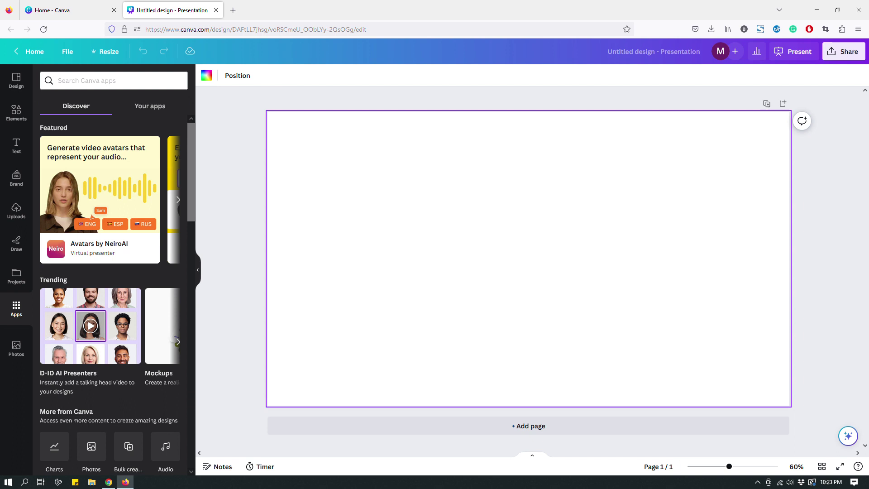
{"action": "left_click", "coordinate": [113, 81]}
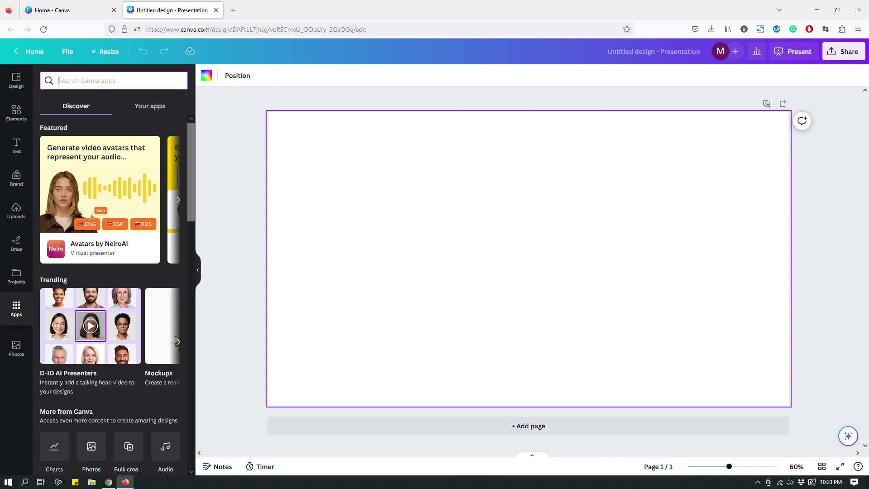
{"action": "type", "text": "brandfe"}
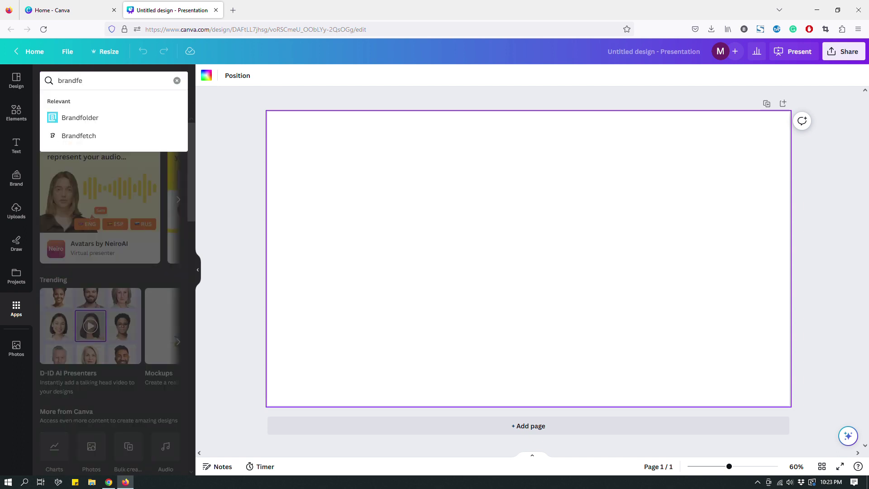
{"action": "type", "text": "tch"}
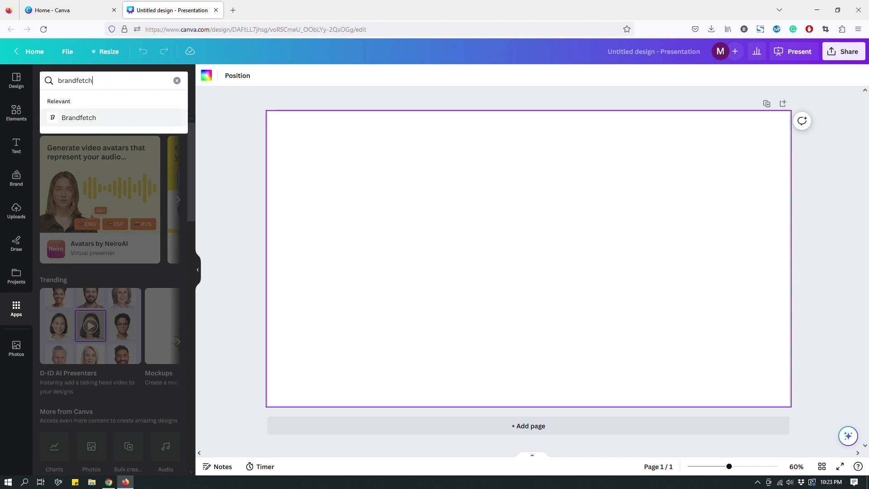
{"action": "left_click", "coordinate": [83, 119]}
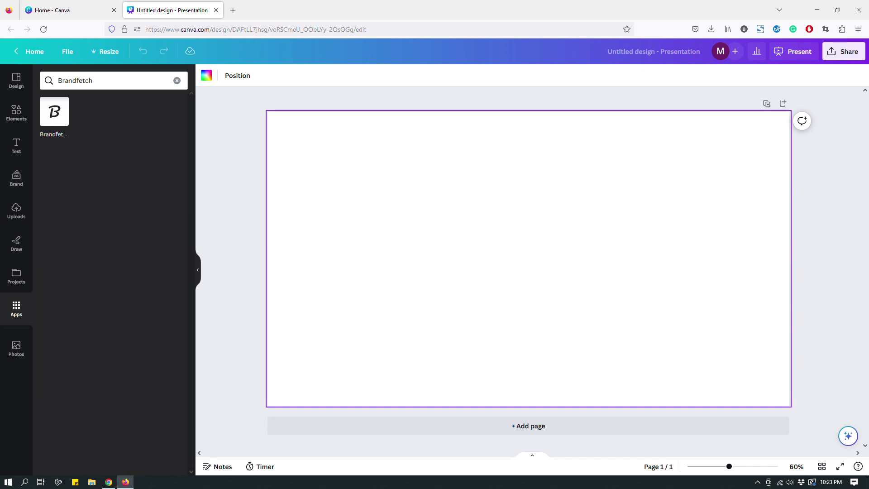
{"action": "left_click", "coordinate": [56, 120]}
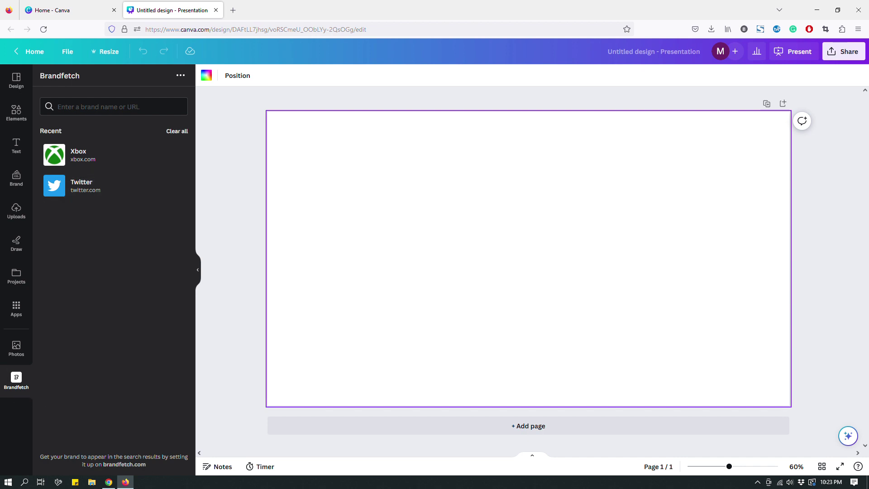
Step: Clear recent brands, browse Canva's logos, colours and images, then clear the search
{"action": "left_click", "coordinate": [177, 131]}
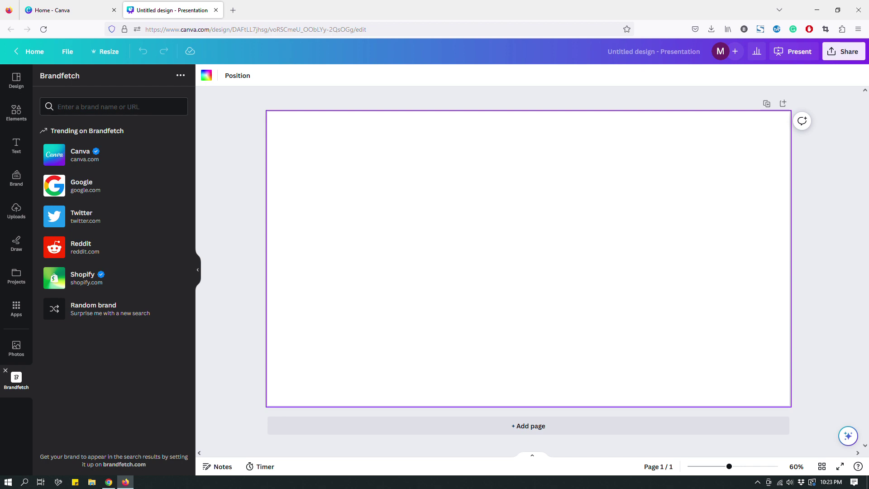
{"action": "left_click", "coordinate": [83, 106]}
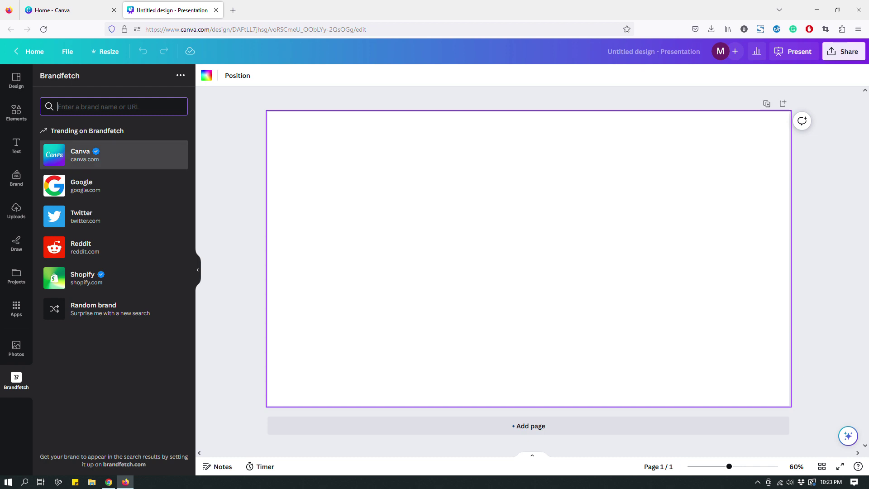
{"action": "left_click", "coordinate": [114, 155]}
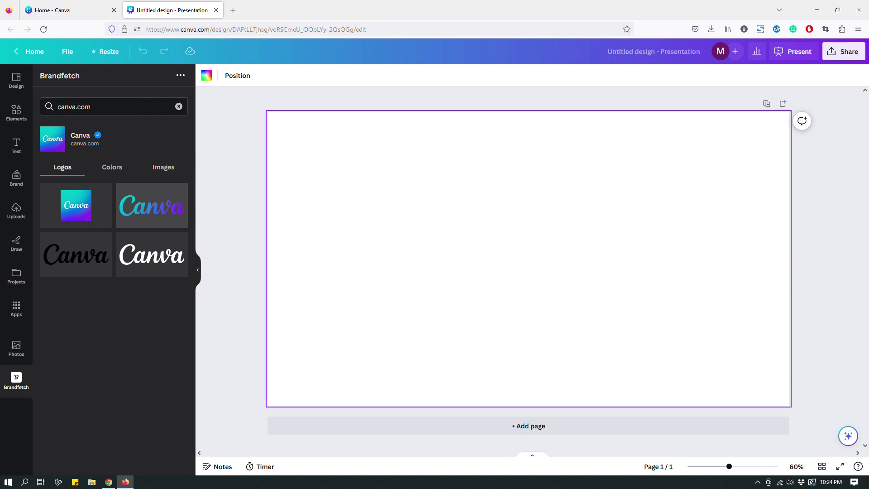
{"action": "left_click", "coordinate": [111, 166]}
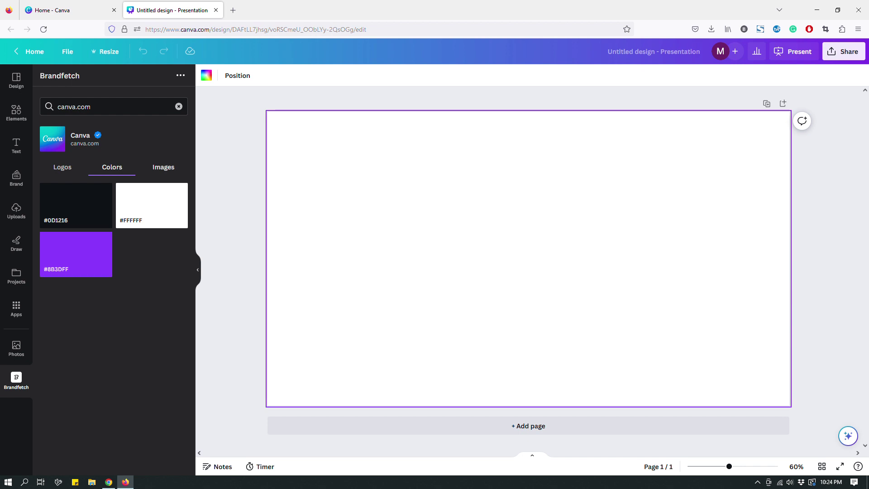
{"action": "left_click", "coordinate": [163, 167]}
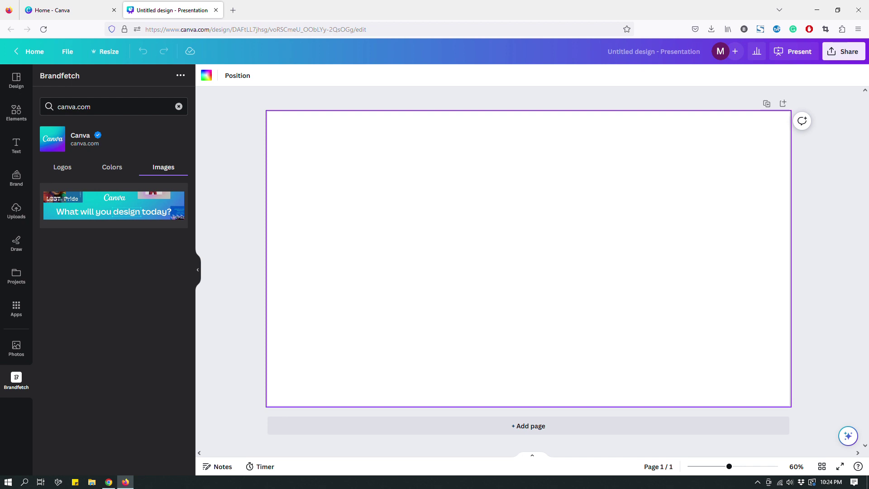
{"action": "left_click", "coordinate": [179, 106]}
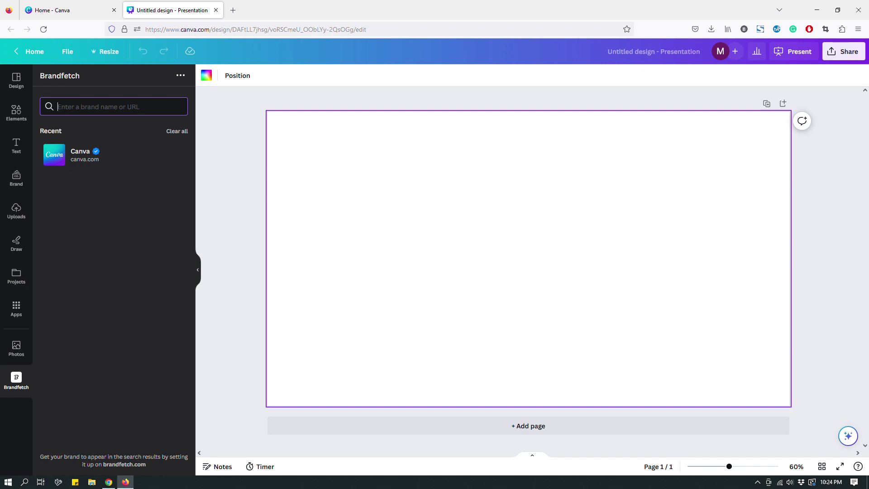
Step: Search Brandfetch for 'instagram' and open Instagram's brand page
{"action": "type", "text": "instagram"}
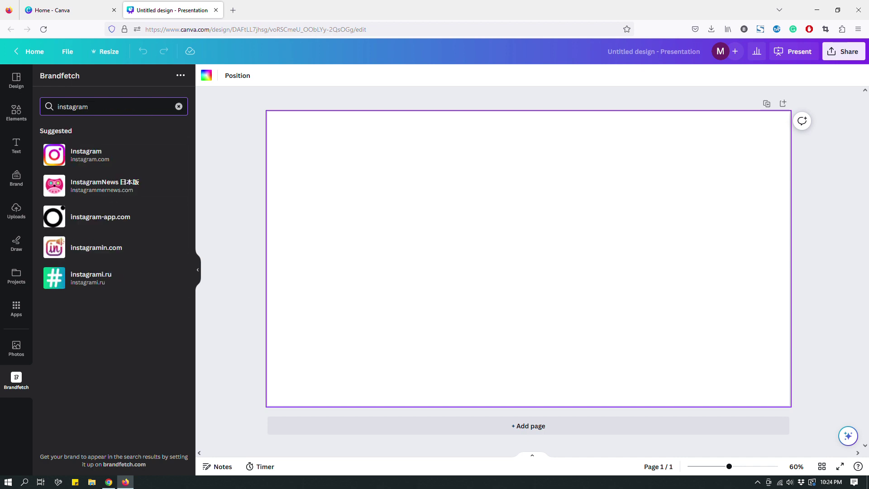
{"action": "key", "text": "Down"}
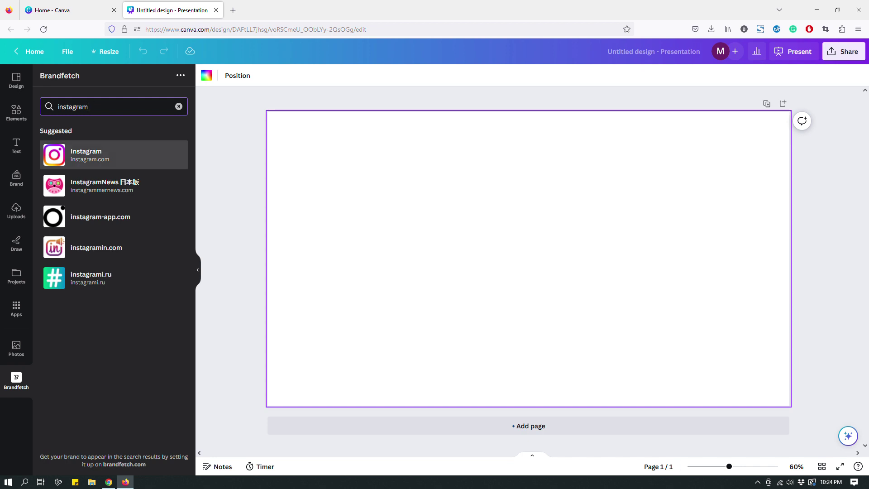
{"action": "key", "text": "Return"}
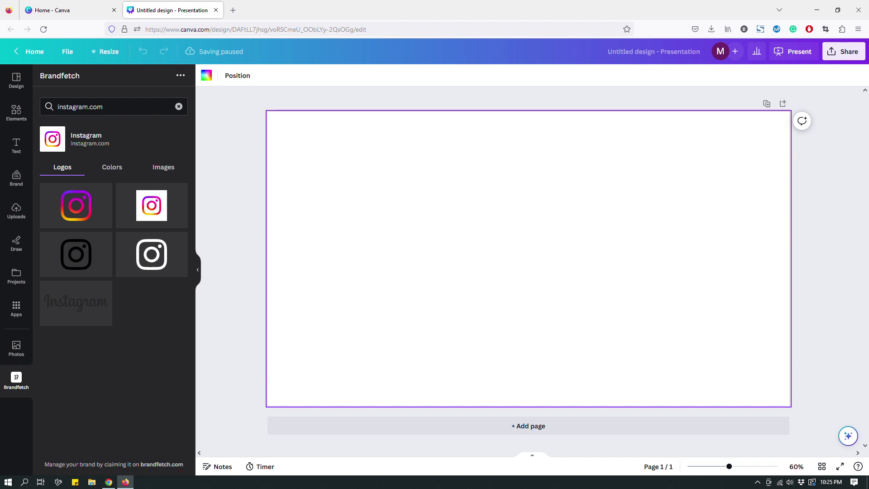
Step: Insert the Instagram wordmark and move it up and left on the slide
{"action": "left_click", "coordinate": [84, 307]}
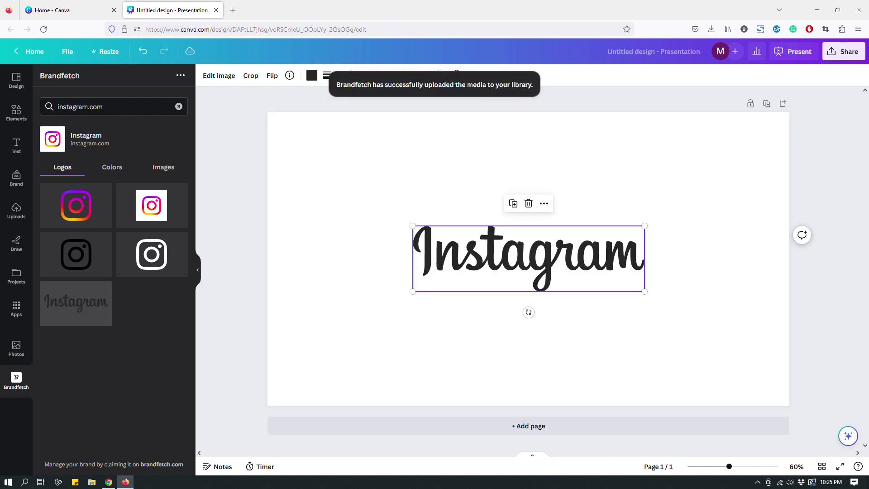
{"action": "left_click", "coordinate": [646, 329]}
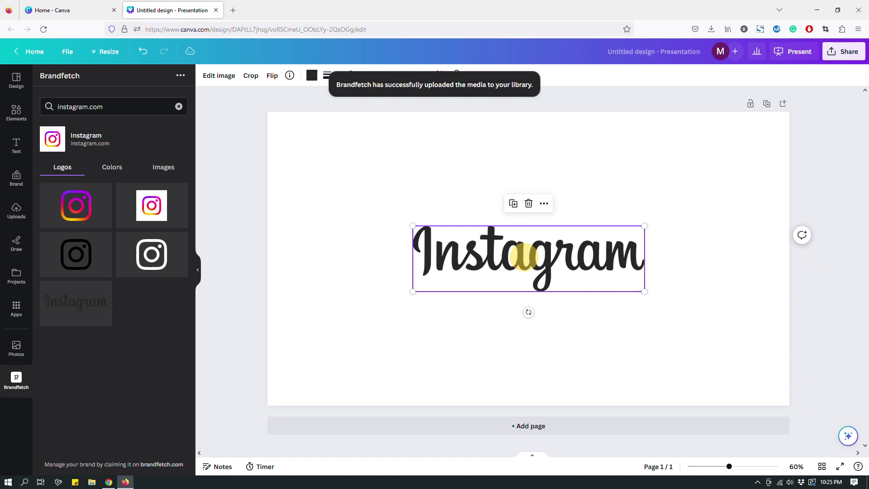
{"action": "left_click_drag", "start_coordinate": [524, 252], "coordinate": [509, 214]}
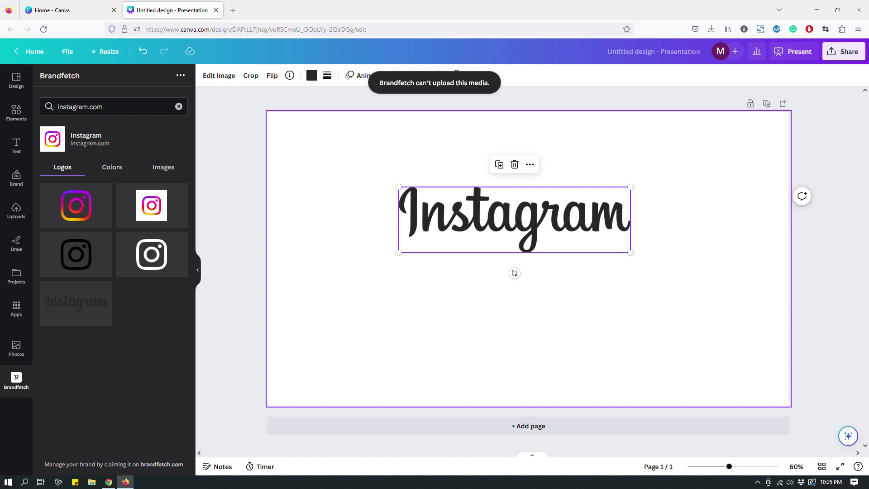
{"action": "left_click", "coordinate": [520, 360]}
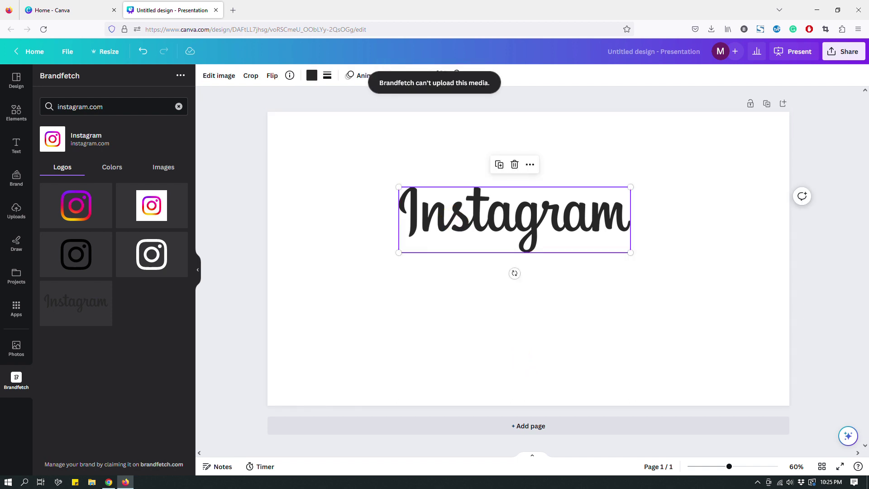
{"action": "left_click", "coordinate": [396, 362]}
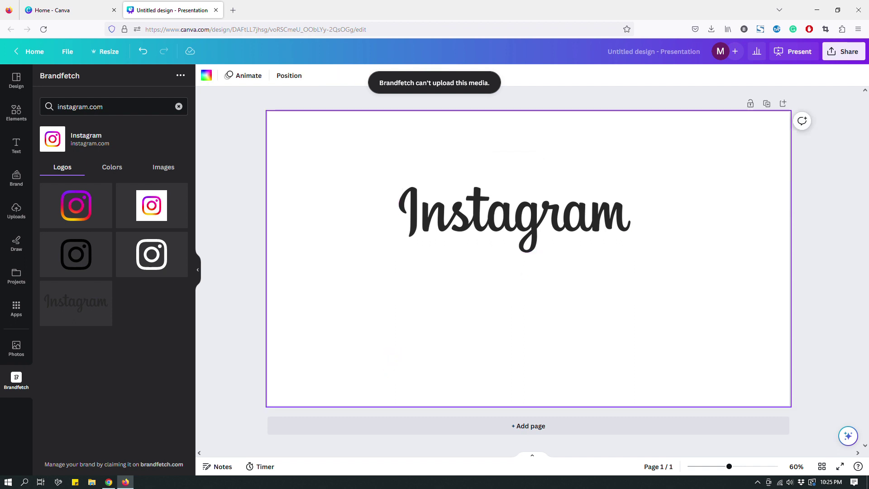
Step: Add the gradient Instagram icon right of the wordmark, then view Instagram's colours and images
{"action": "left_click", "coordinate": [151, 254]}
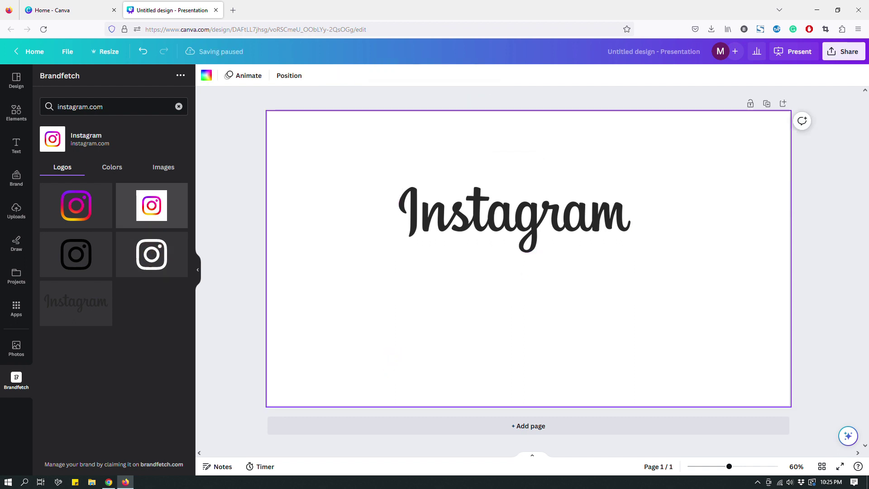
{"action": "left_click", "coordinate": [152, 205]}
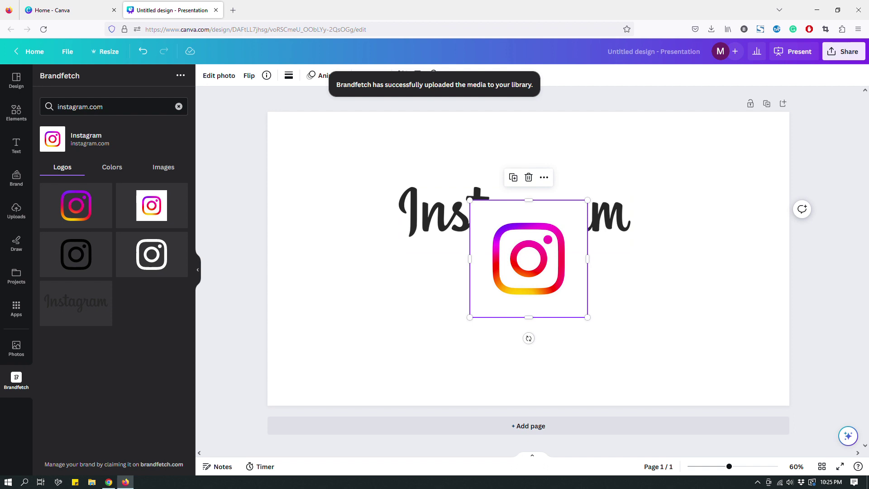
{"action": "left_click_drag", "start_coordinate": [472, 202], "coordinate": [565, 312]}
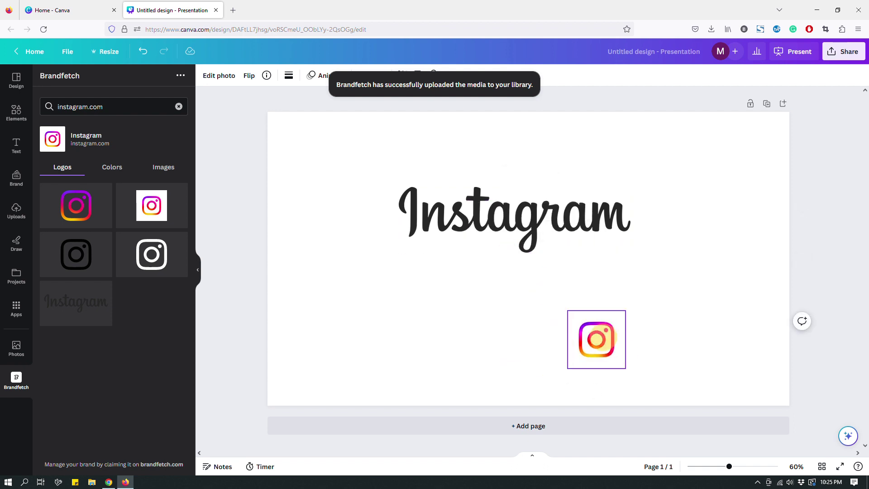
{"action": "left_click_drag", "start_coordinate": [595, 341], "coordinate": [687, 216]}
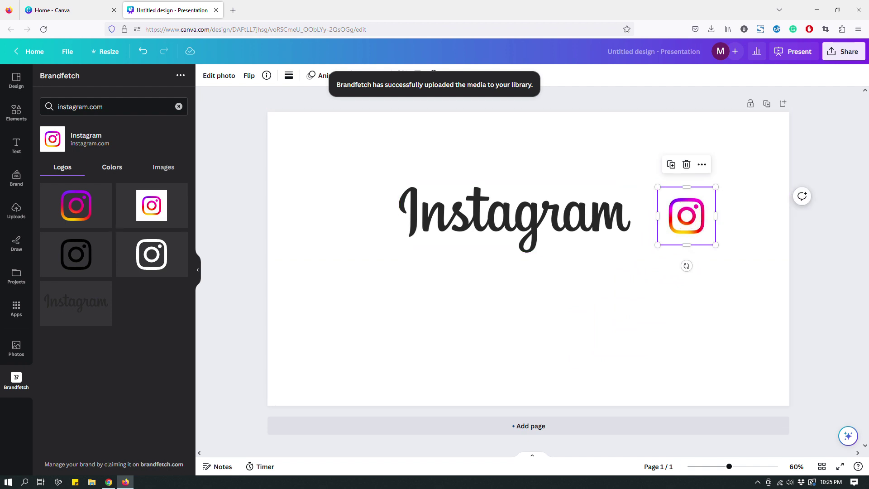
{"action": "left_click", "coordinate": [114, 168]}
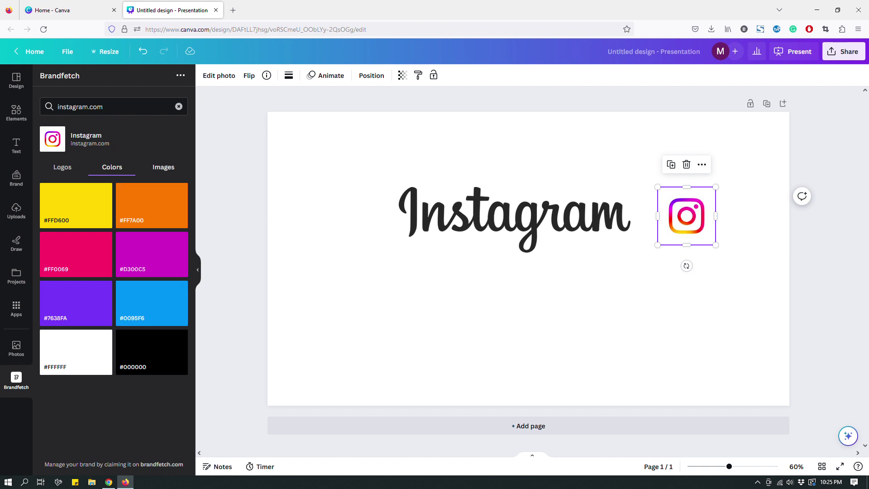
{"action": "left_click", "coordinate": [163, 167]}
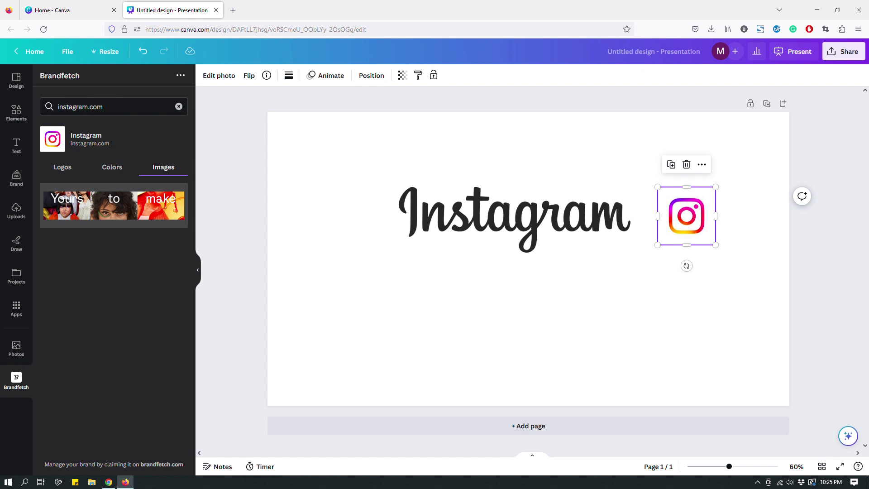
Step: Delete the Instagram wordmark and shrink the icon into the bottom-right corner
{"action": "left_click", "coordinate": [521, 217]}
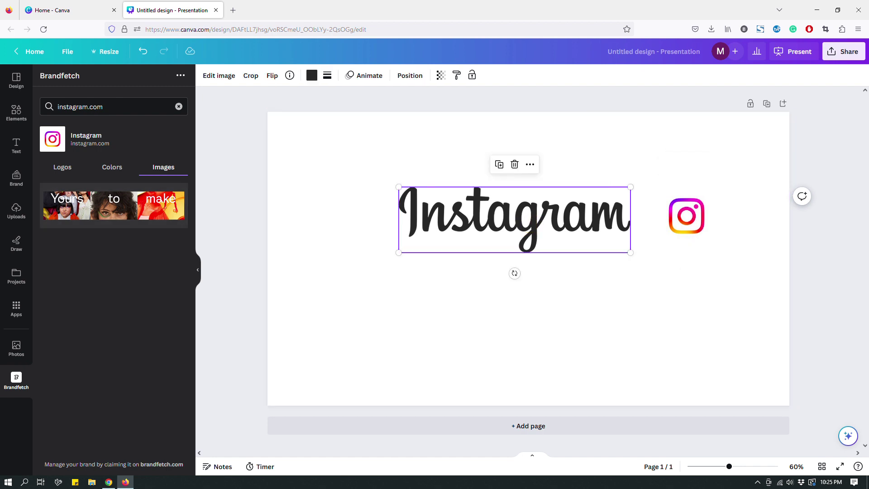
{"action": "key", "text": "Delete"}
{"action": "left_click_drag", "start_coordinate": [687, 216], "coordinate": [684, 246]}
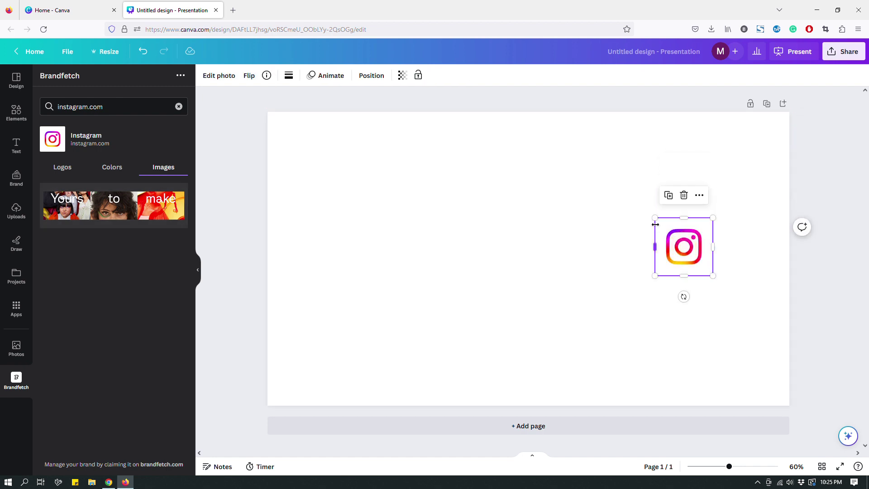
{"action": "left_click_drag", "start_coordinate": [655, 219], "coordinate": [749, 370]}
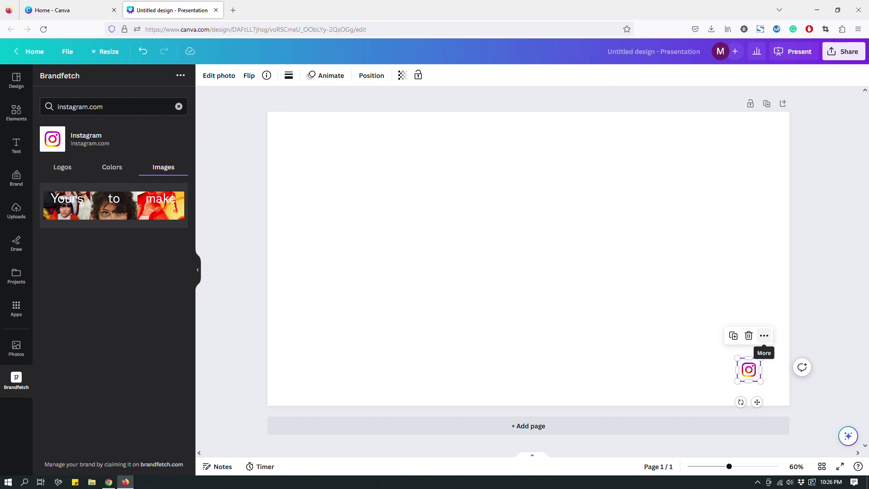
Step: Add an instagram.com link to the Instagram icon
{"action": "left_click", "coordinate": [764, 335]}
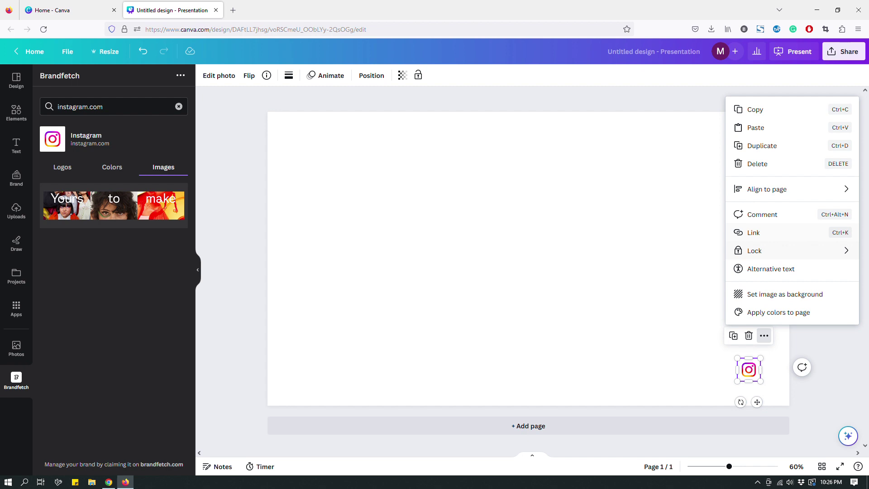
{"action": "left_click", "coordinate": [764, 336]}
{"action": "left_click", "coordinate": [765, 335]}
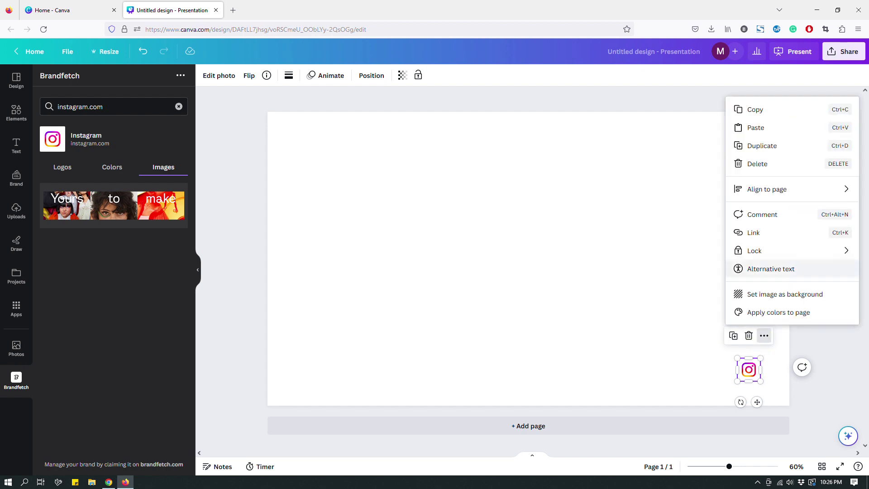
{"action": "left_click", "coordinate": [753, 232]}
{"action": "type", "text": "inst"}
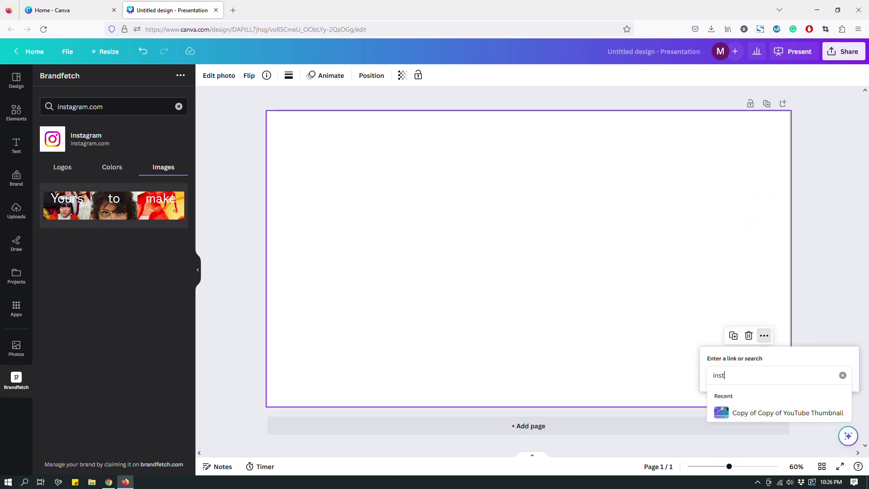
{"action": "type", "text": "agram.com"}
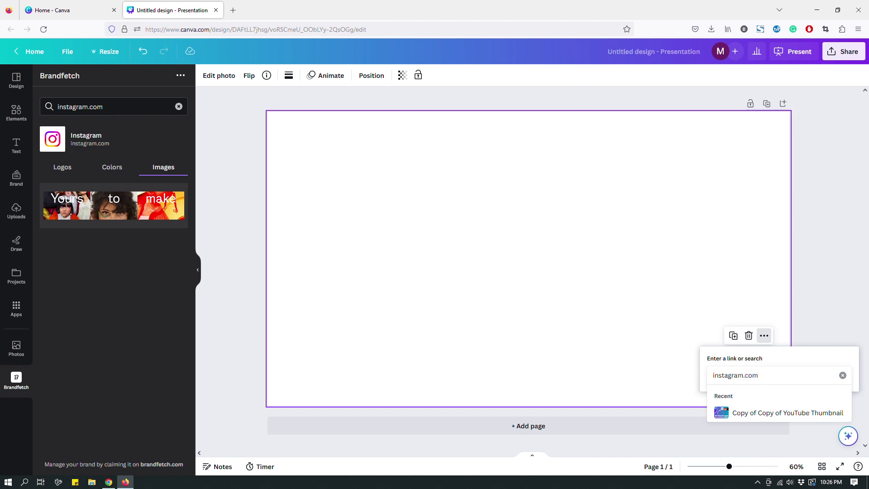
{"action": "key", "text": "Return"}
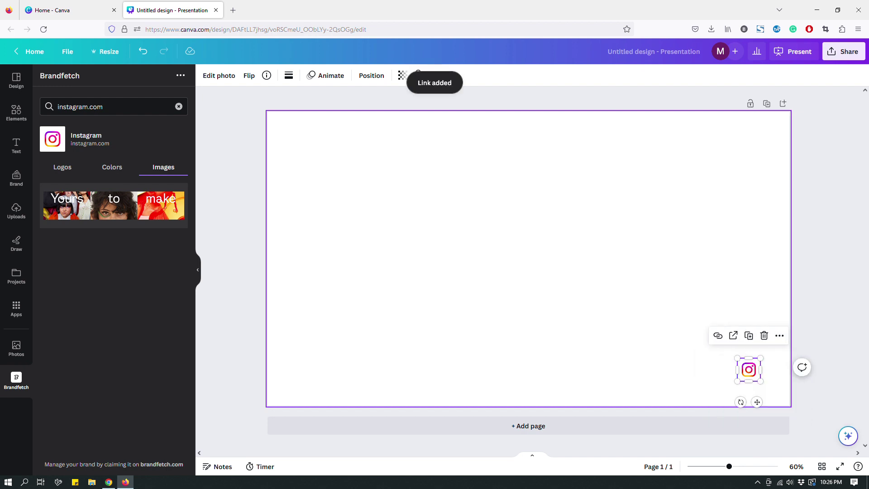
{"action": "left_click", "coordinate": [767, 277]}
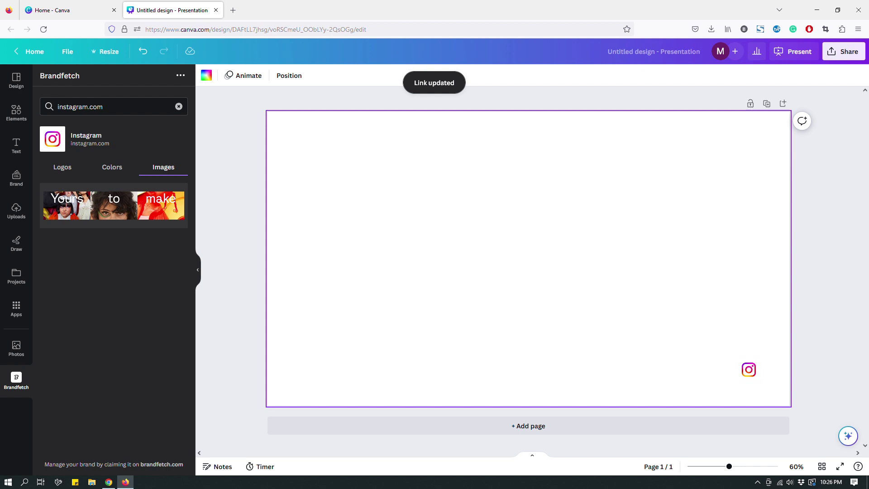
Step: Insert Twitter's black-square X logo, shrunk small beside the Instagram icon
{"action": "left_click", "coordinate": [179, 106]}
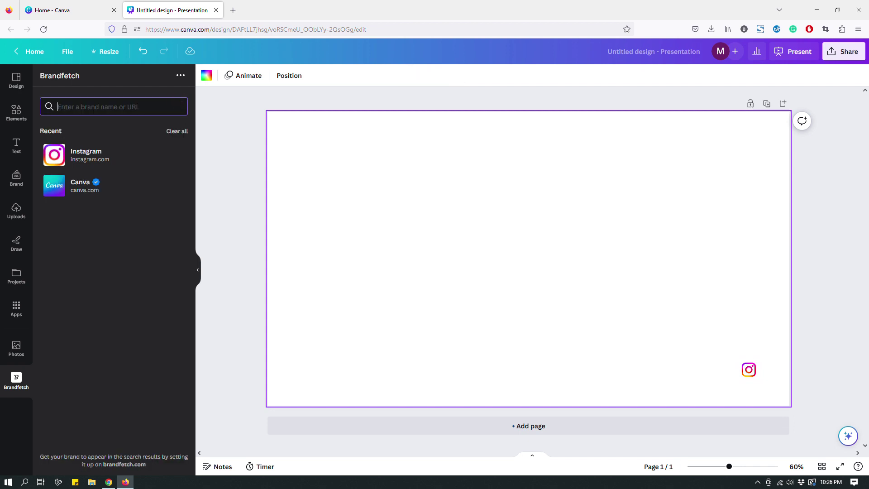
{"action": "left_click", "coordinate": [177, 131]}
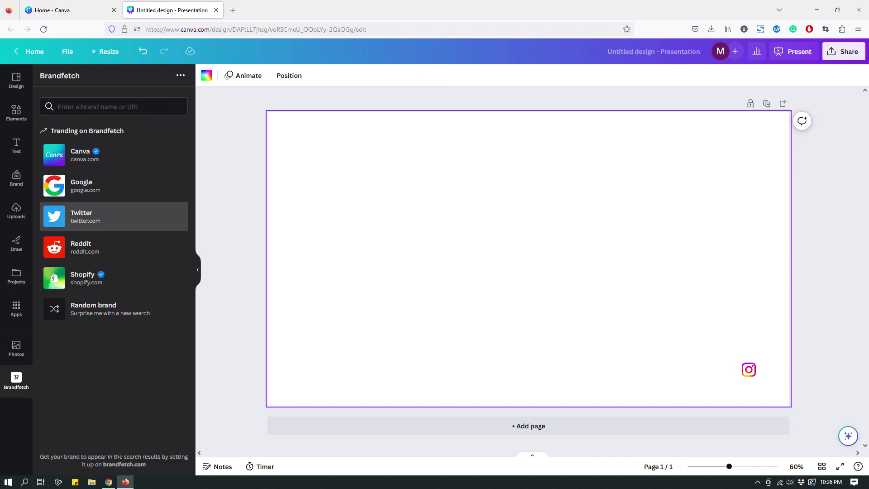
{"action": "left_click", "coordinate": [113, 216]}
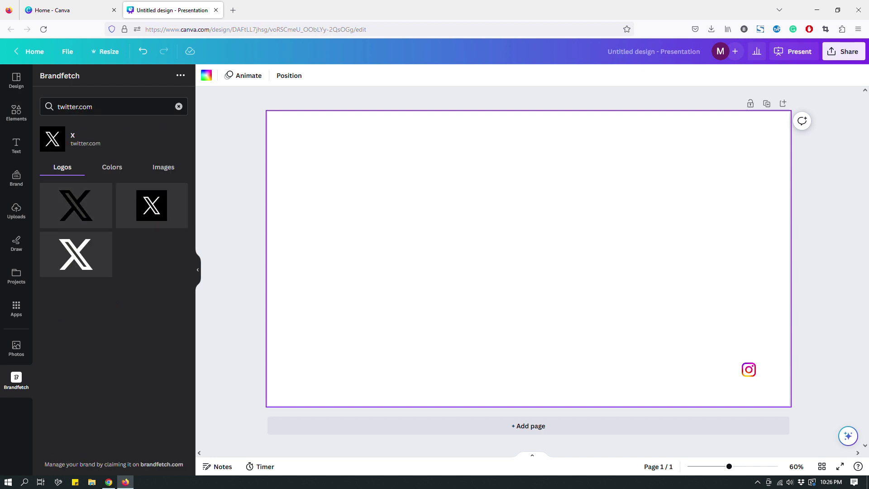
{"action": "left_click", "coordinate": [151, 205]}
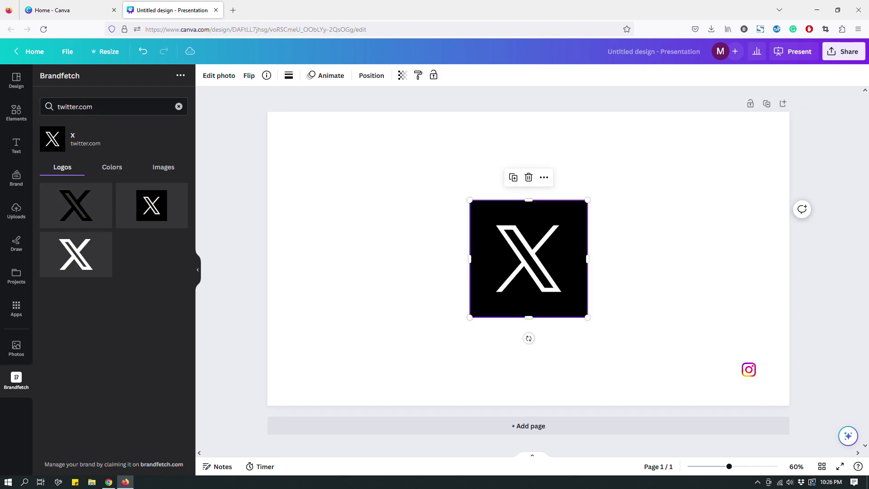
{"action": "left_click_drag", "start_coordinate": [470, 201], "coordinate": [723, 377]}
{"action": "left_click", "coordinate": [718, 370]}
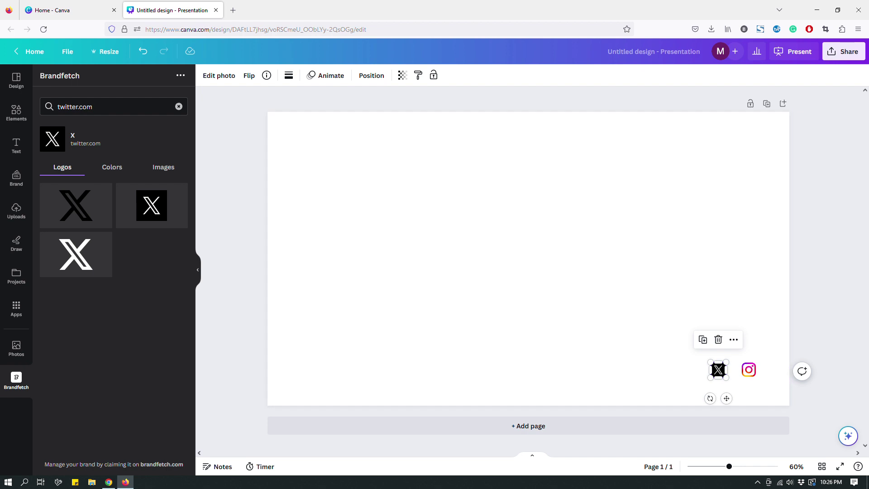
{"action": "left_click", "coordinate": [179, 106]}
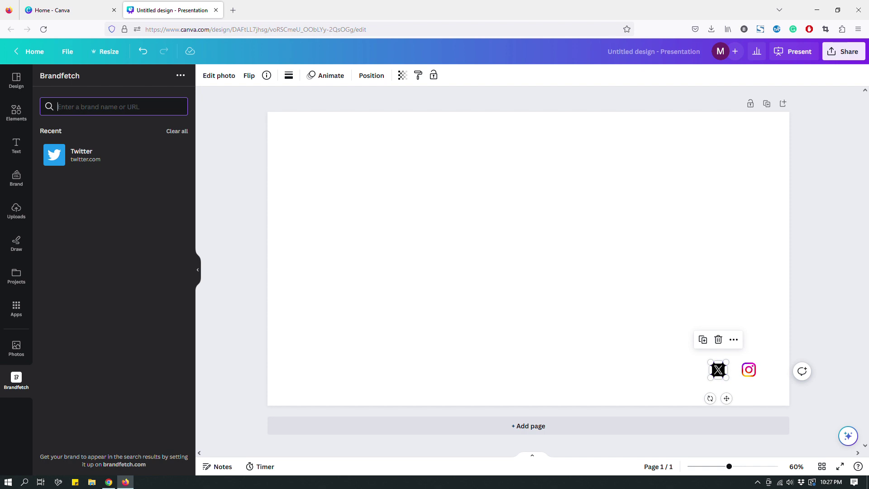
Step: Search 'oatly' and add a shrunken square Oatly logo to the slide
{"action": "type", "text": "oatly"}
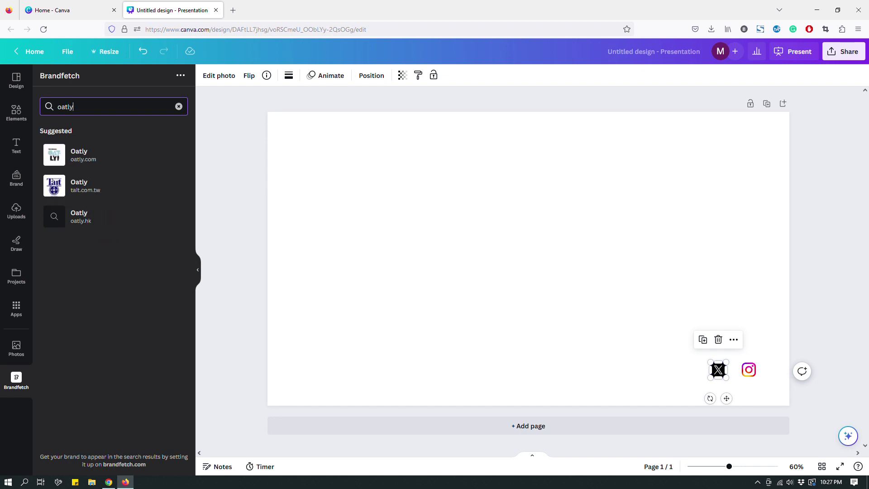
{"action": "left_click", "coordinate": [96, 155]}
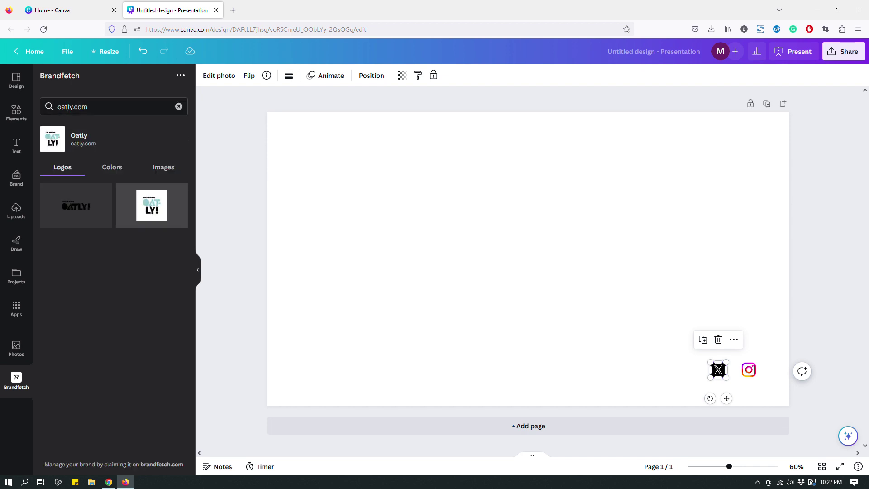
{"action": "left_click", "coordinate": [155, 206]}
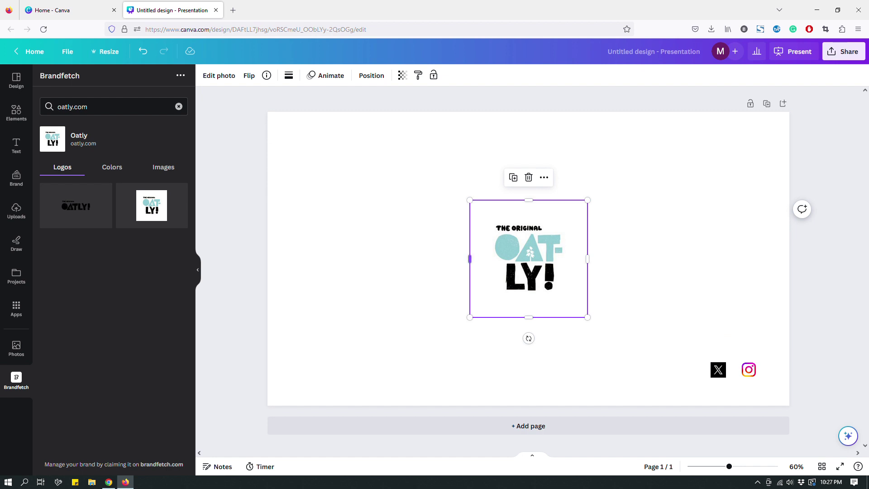
{"action": "left_click_drag", "start_coordinate": [471, 202], "coordinate": [544, 283]}
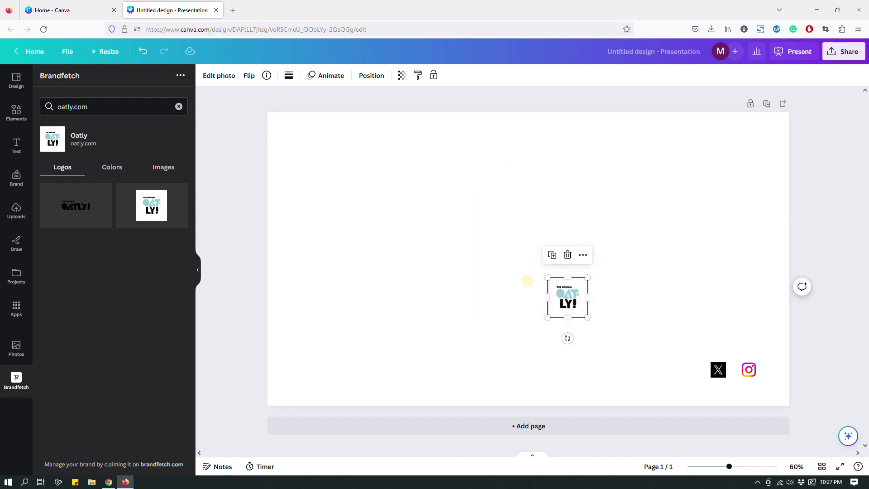
Step: Add the round Ben & Jerry's logo, moved up-left and shrunk
{"action": "left_click", "coordinate": [179, 107]}
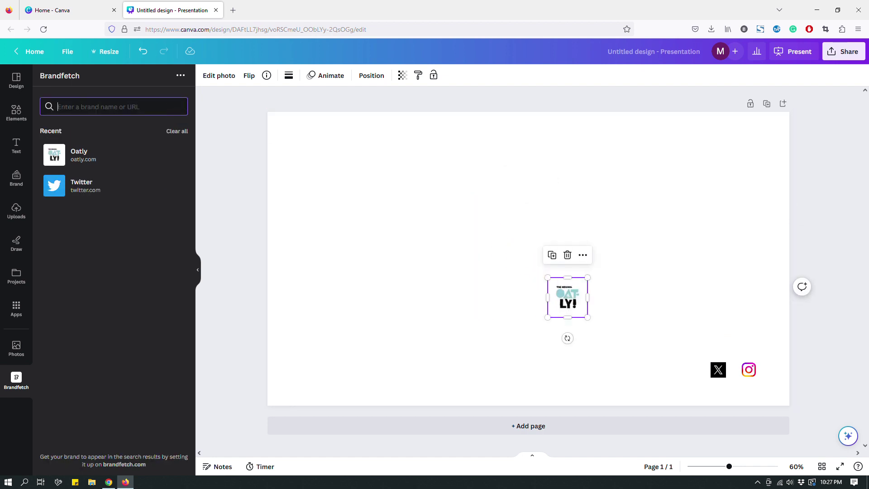
{"action": "type", "text": "ben"}
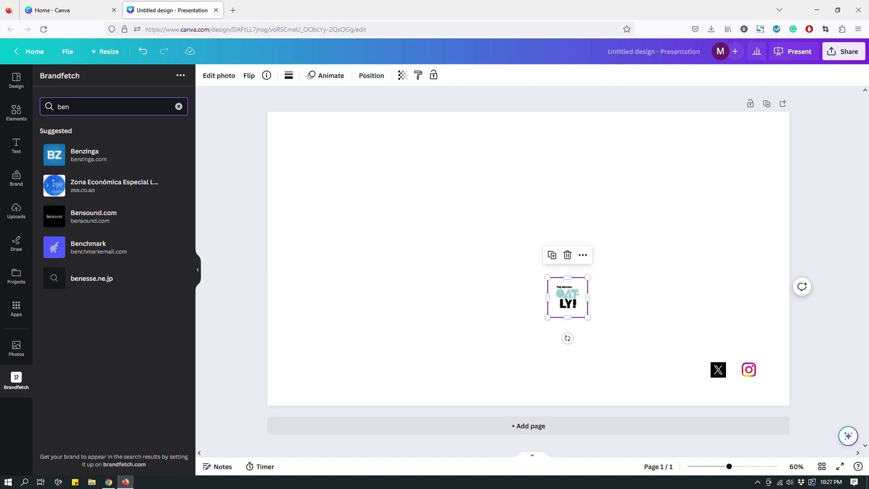
{"action": "type", "text": " & jerr"}
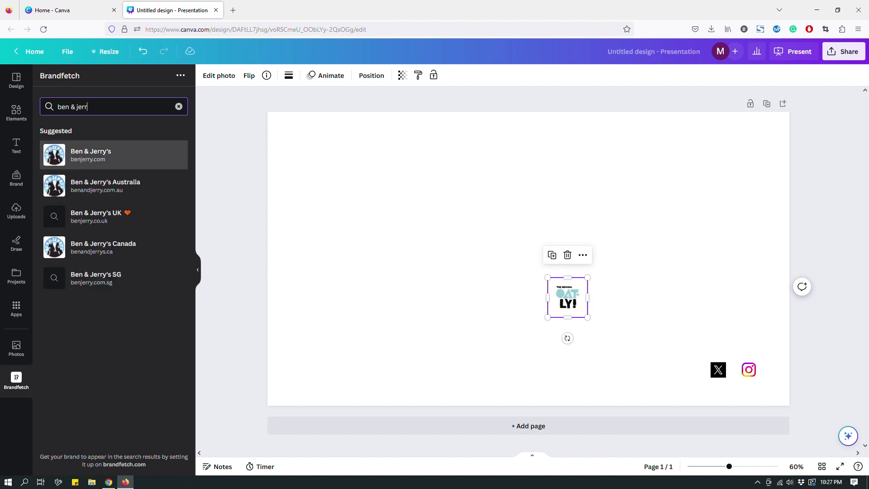
{"action": "left_click", "coordinate": [104, 154]}
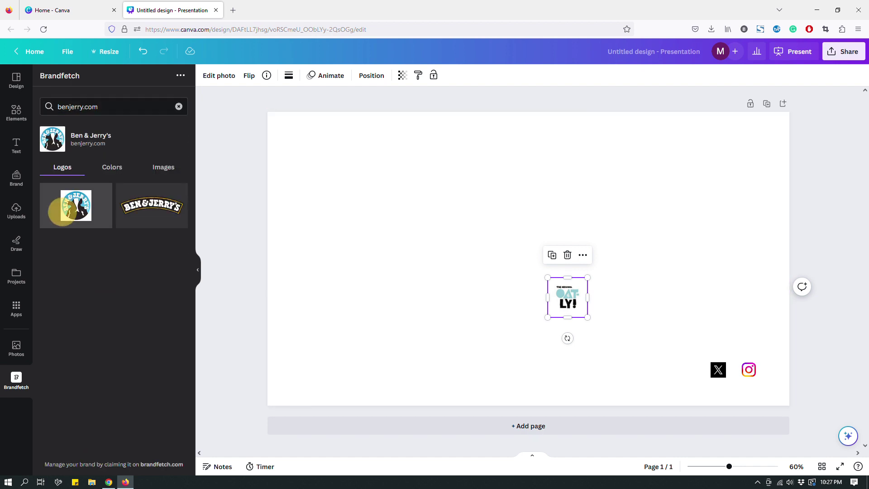
{"action": "left_click", "coordinate": [63, 211]}
{"action": "left_click_drag", "start_coordinate": [516, 271], "coordinate": [446, 238]}
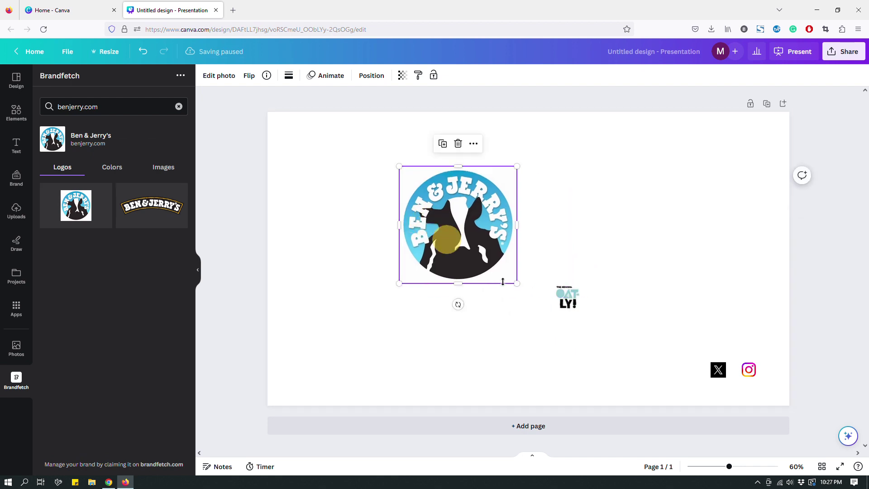
{"action": "left_click_drag", "start_coordinate": [516, 283], "coordinate": [447, 249]}
{"action": "left_click", "coordinate": [541, 233]}
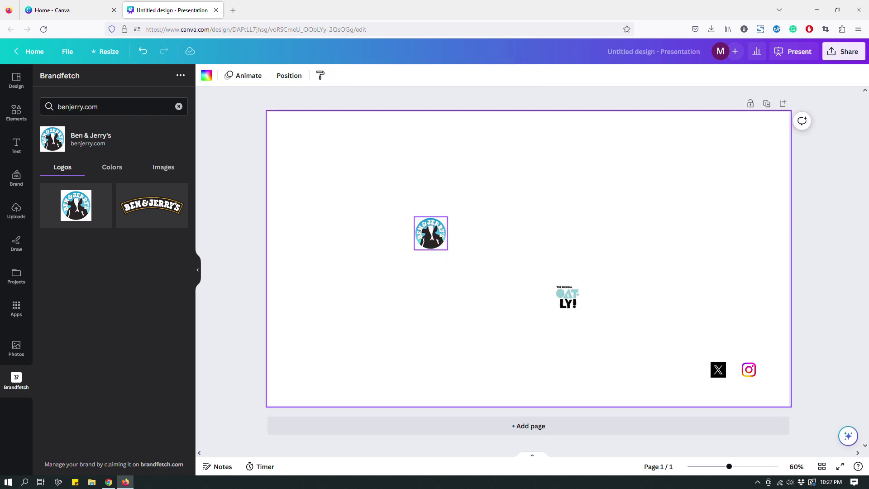
Step: Add the Ben & Jerry's wordmark, shrunk and placed beside the round logo
{"action": "left_click", "coordinate": [152, 205]}
{"action": "left_click", "coordinate": [531, 253]}
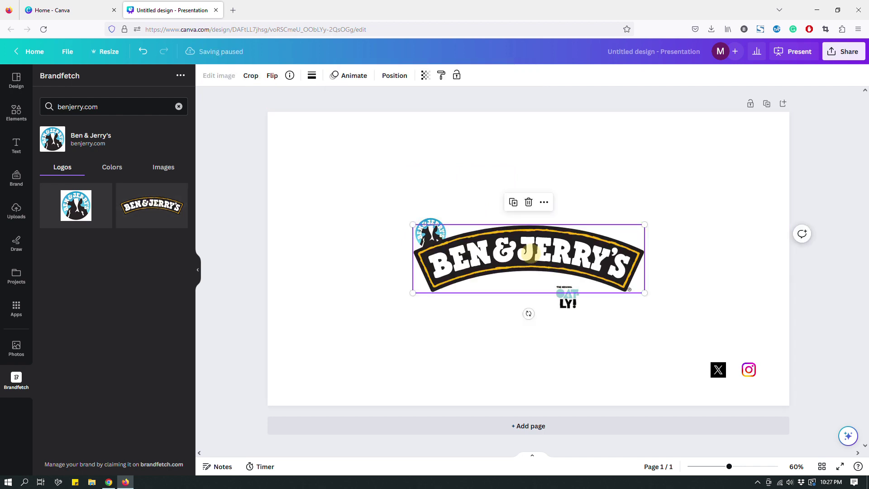
{"action": "left_click_drag", "start_coordinate": [531, 253], "coordinate": [580, 189]}
{"action": "left_click_drag", "start_coordinate": [462, 229], "coordinate": [528, 209]}
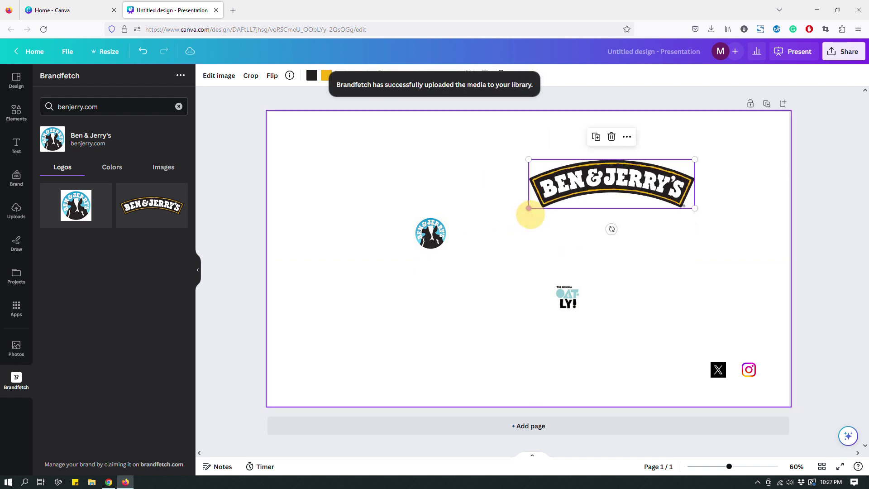
{"action": "left_click_drag", "start_coordinate": [619, 186], "coordinate": [551, 232]}
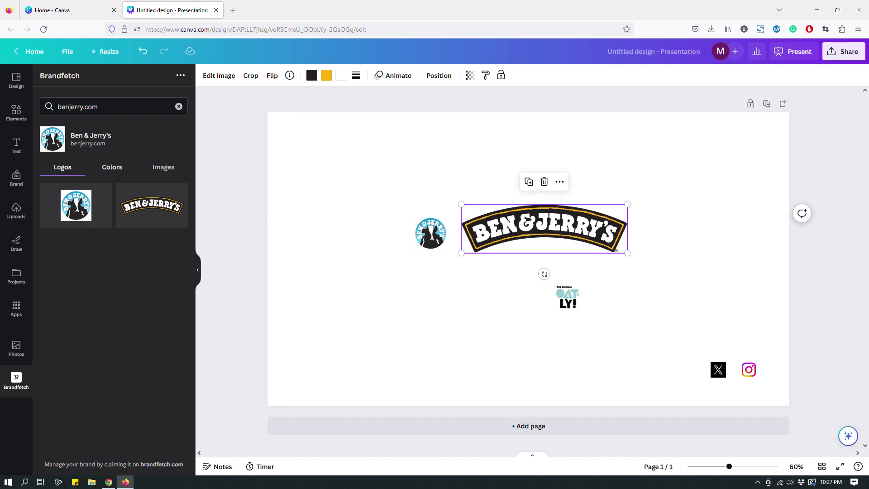
Step: Show Ben & Jerry's brand colours #385C98, #B77F64 and #FAB20B in Brandfetch
{"action": "left_click", "coordinate": [112, 168]}
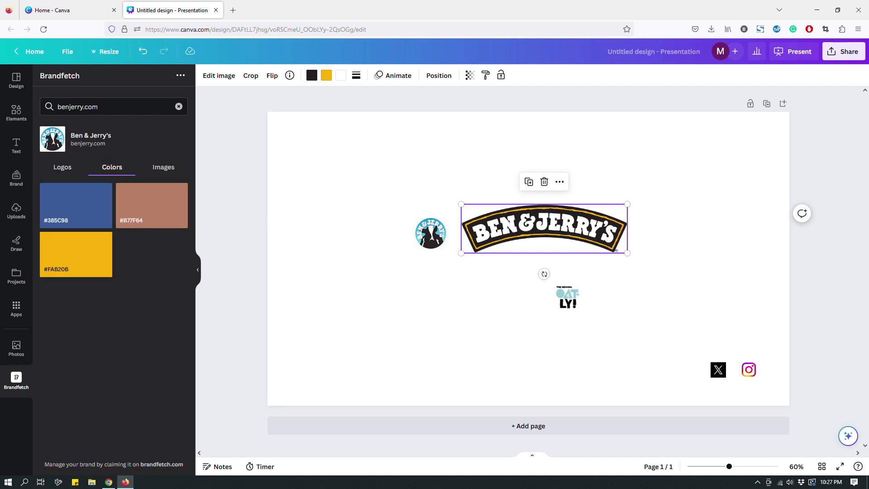